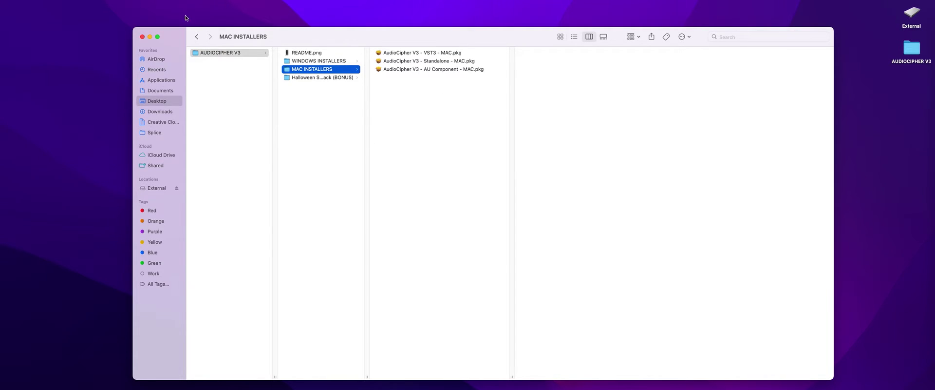
Reveal the hidden Library via the Go menu and open Macintosh HD's root Library folder.
{"action": "left_click", "coordinate": [96, 0]}
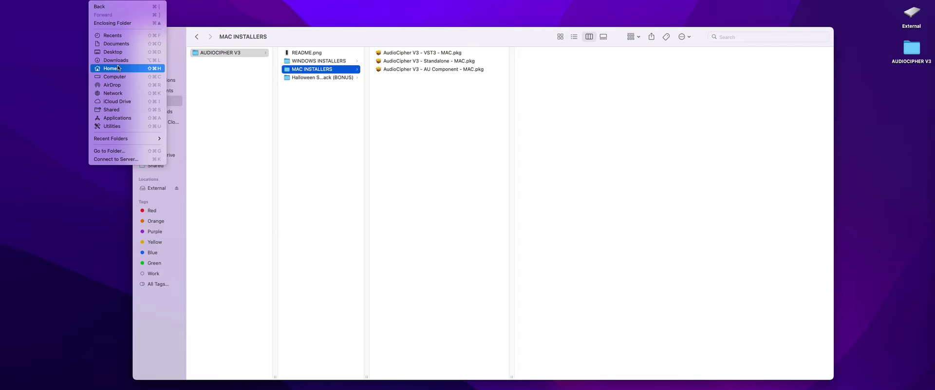
{"action": "key", "text": "alt"}
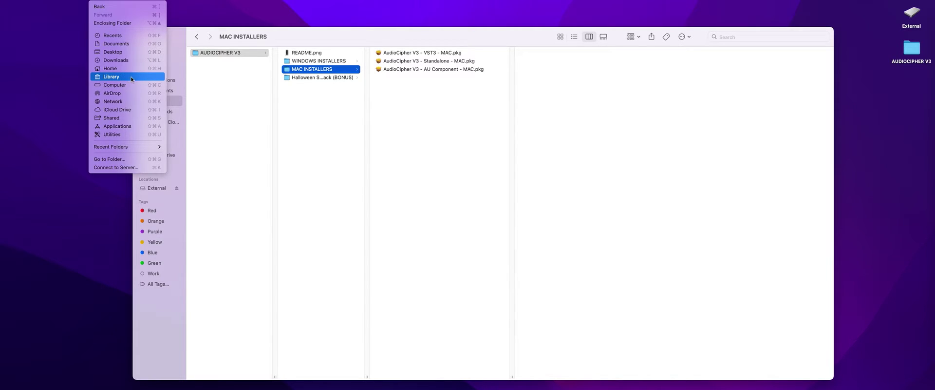
{"action": "left_click", "coordinate": [133, 76]}
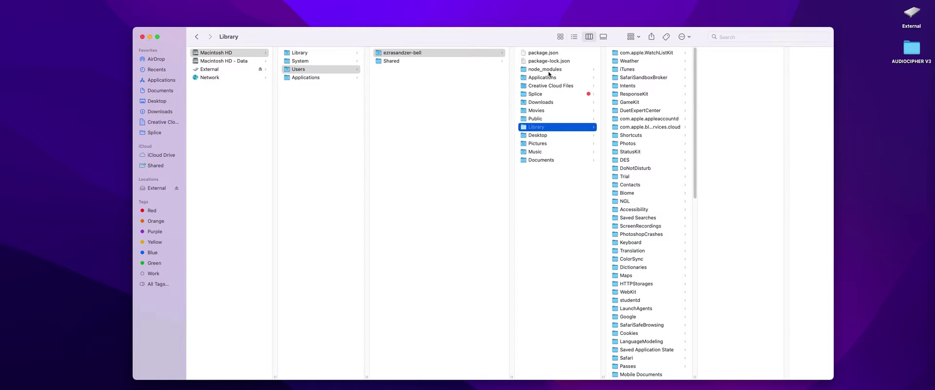
{"action": "left_click", "coordinate": [310, 54]}
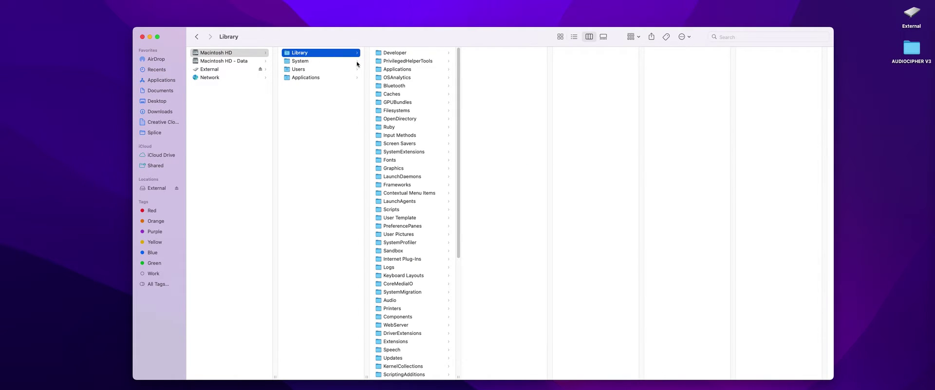
{"action": "scroll", "coordinate": [408, 261], "scroll_direction": "down", "scroll_amount": 5}
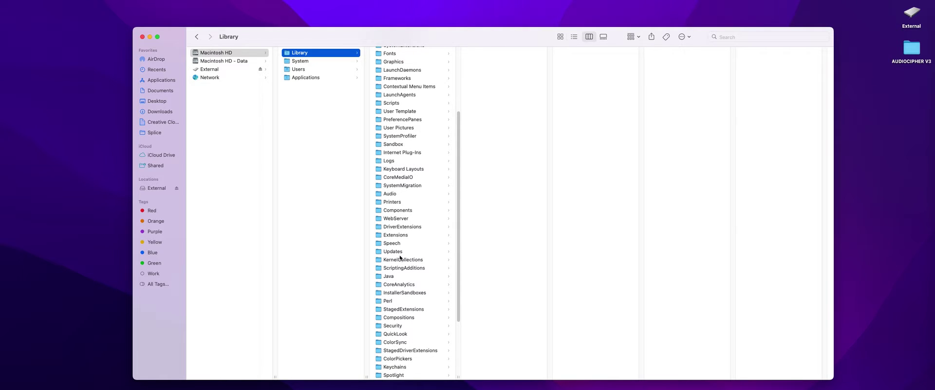
{"action": "scroll", "coordinate": [400, 258], "scroll_direction": "down", "scroll_amount": 2}
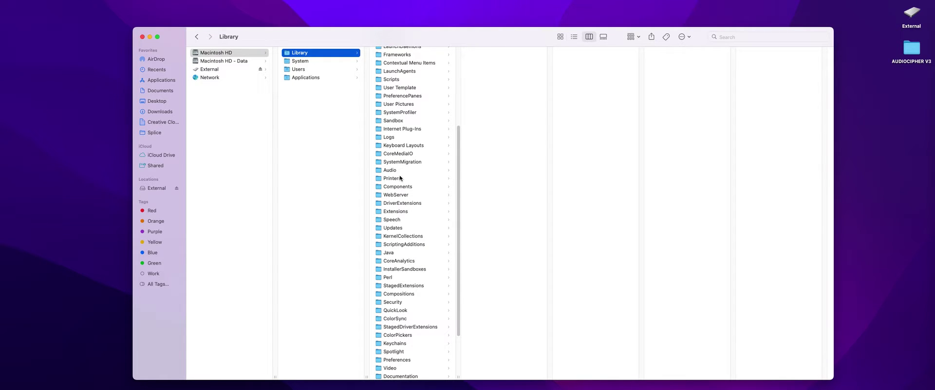
{"action": "scroll", "coordinate": [395, 288], "scroll_direction": "down", "scroll_amount": 3}
{"action": "scroll", "coordinate": [395, 288], "scroll_direction": "up", "scroll_amount": 8}
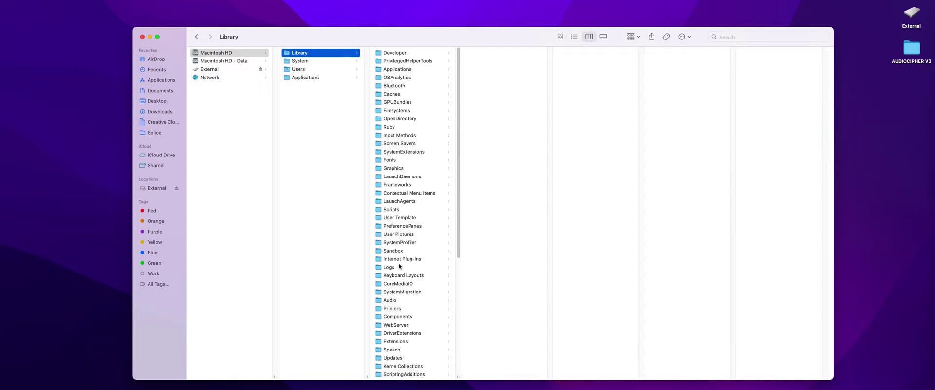
Check Library/Audio/Plug-Ins VST, Components and VST3 folders for the AudioCipher plug-ins.
{"action": "left_click", "coordinate": [400, 300]}
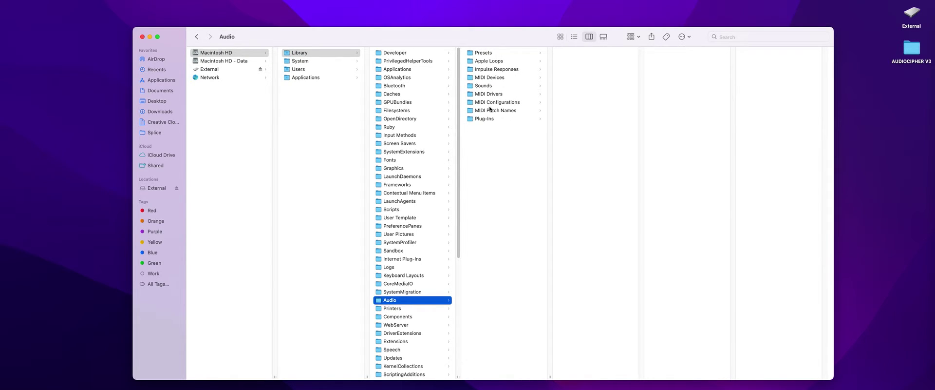
{"action": "left_click", "coordinate": [489, 119]}
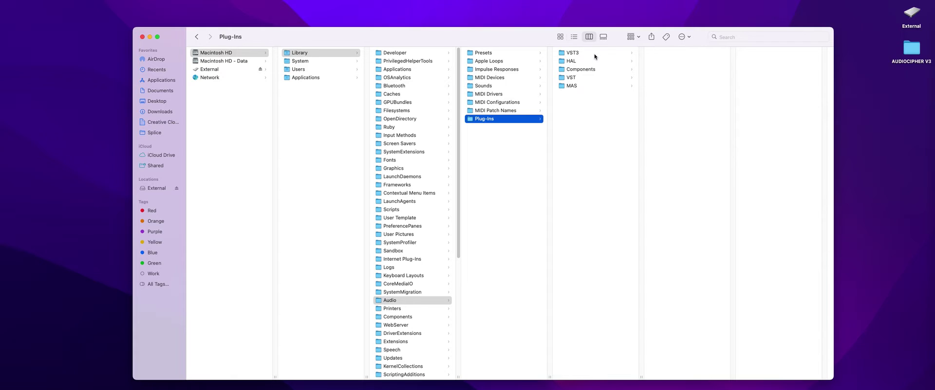
{"action": "left_click", "coordinate": [594, 56]}
{"action": "left_click", "coordinate": [586, 79]}
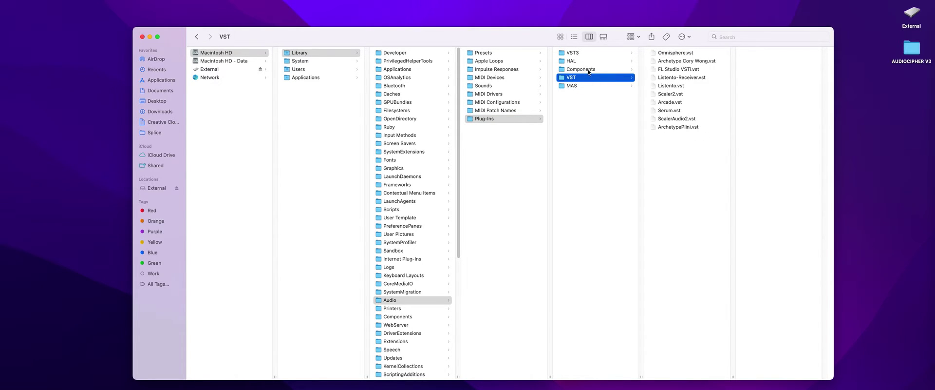
{"action": "left_click", "coordinate": [589, 70]}
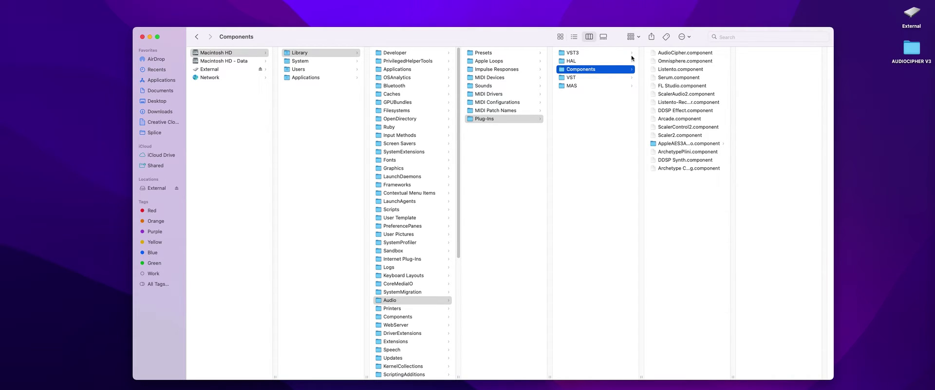
{"action": "left_click", "coordinate": [604, 53]}
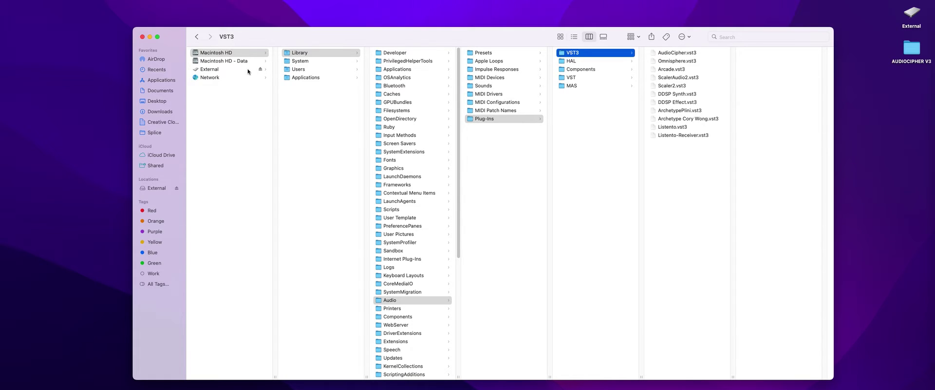
Go to Desktop > AUDIOCIPHER V3 > MAC INSTALLERS and preview the Standalone installer package.
{"action": "left_click", "coordinate": [157, 101]}
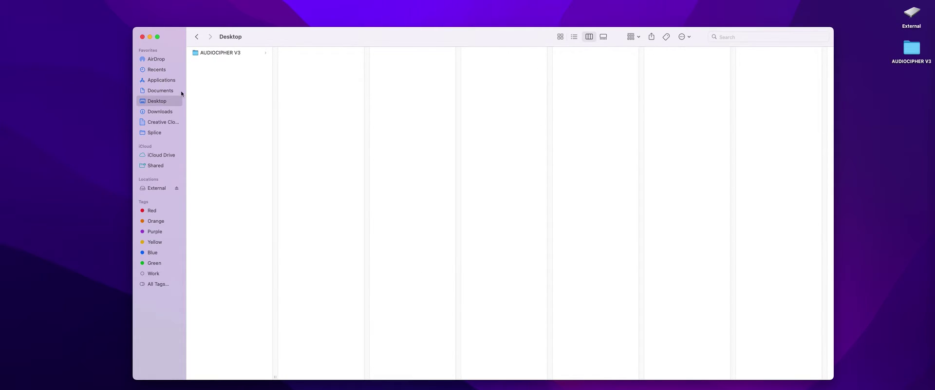
{"action": "left_click", "coordinate": [221, 53]}
{"action": "left_click", "coordinate": [312, 70]}
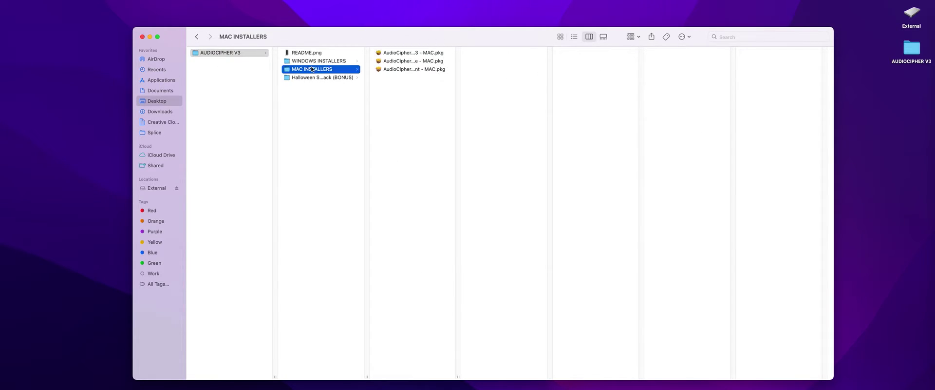
{"action": "left_click", "coordinate": [419, 61]}
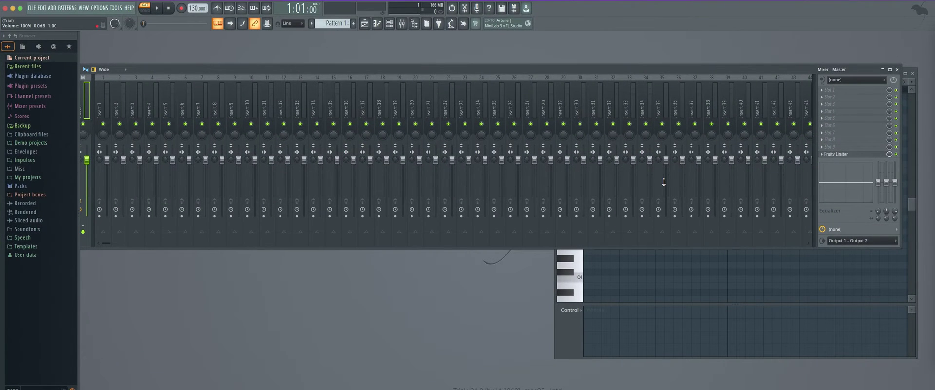
Load AudioCipher on the Master mixer's first insert slot and switch it to Chord Generator.
{"action": "left_click", "coordinate": [836, 92]}
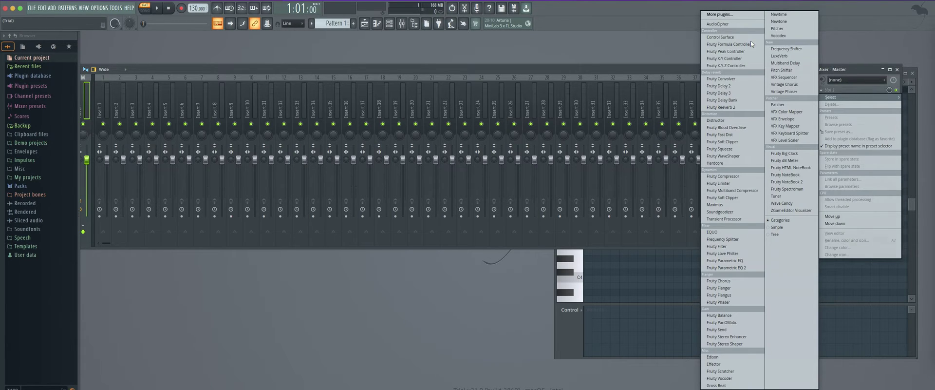
{"action": "left_click", "coordinate": [731, 23]}
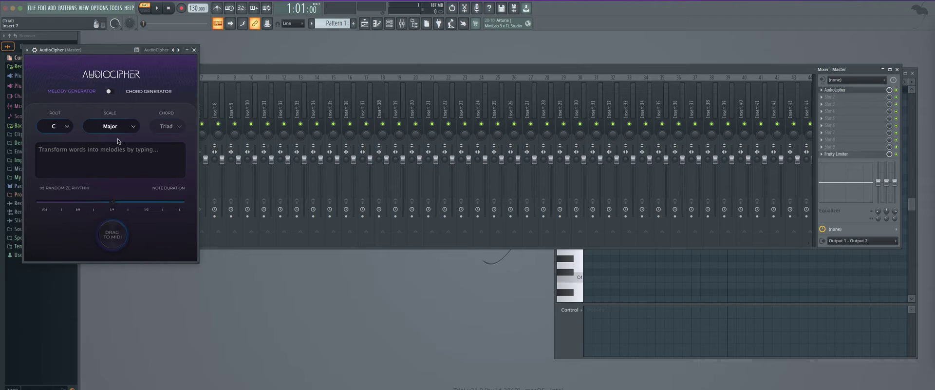
{"action": "left_click", "coordinate": [109, 91]}
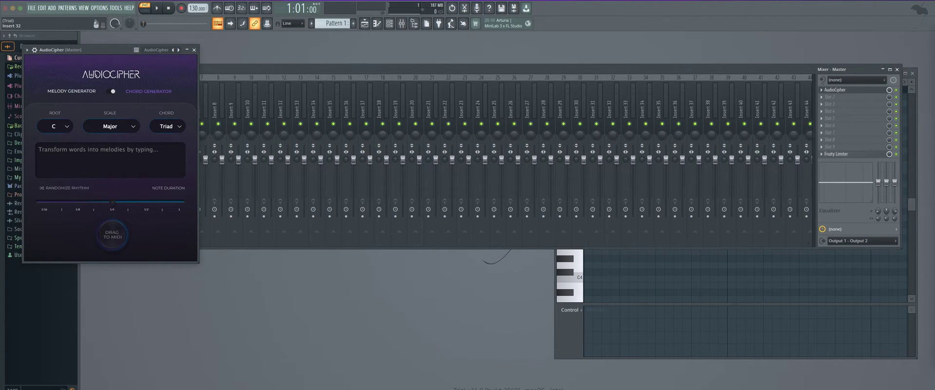
{"action": "key", "text": "super+space"}
Launch the standalone AudioCipher app, enter the word 'test' and switch to Chord Generator mode.
{"action": "type", "text": "audioci"}
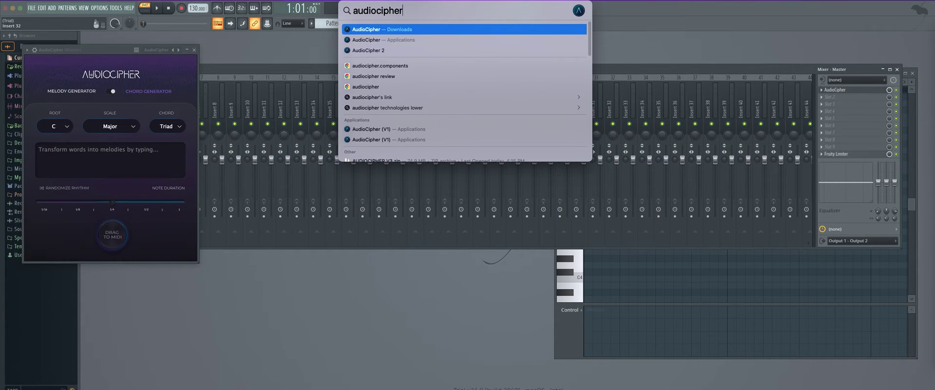
{"action": "key", "text": "Return"}
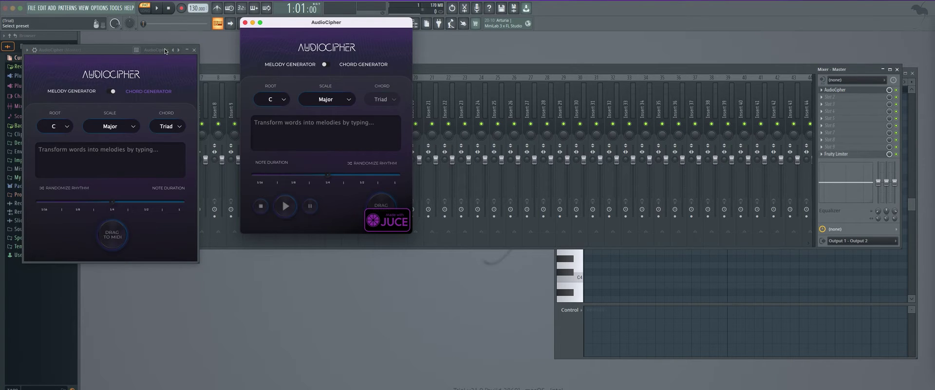
{"action": "left_click", "coordinate": [190, 51]}
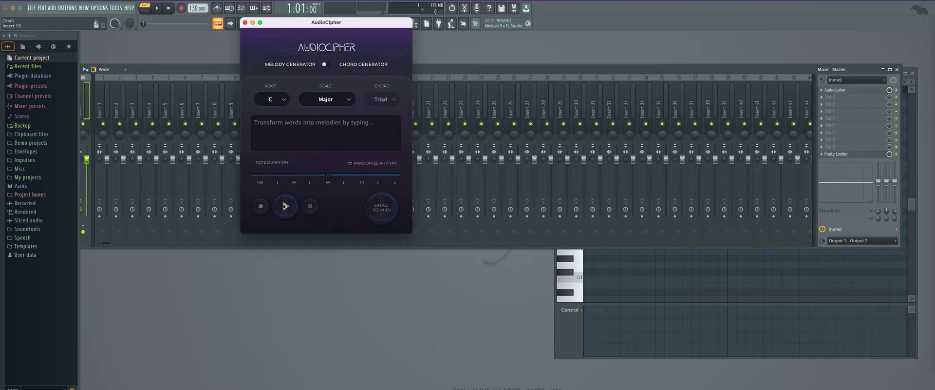
{"action": "left_click", "coordinate": [324, 125]}
{"action": "type", "text": "test"}
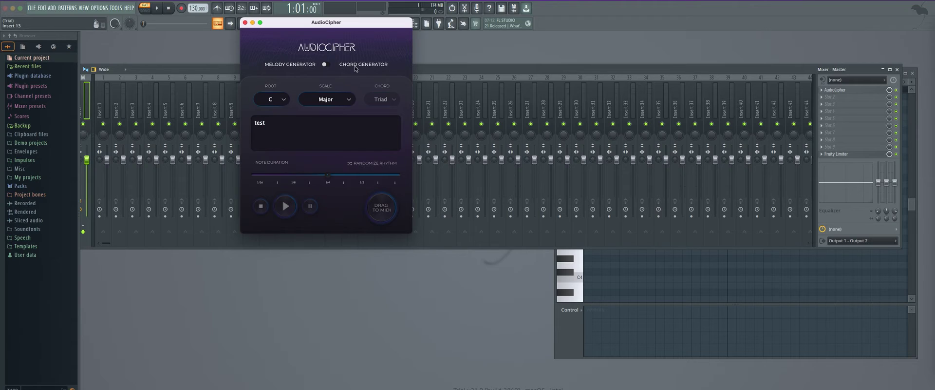
{"action": "left_click", "coordinate": [325, 64]}
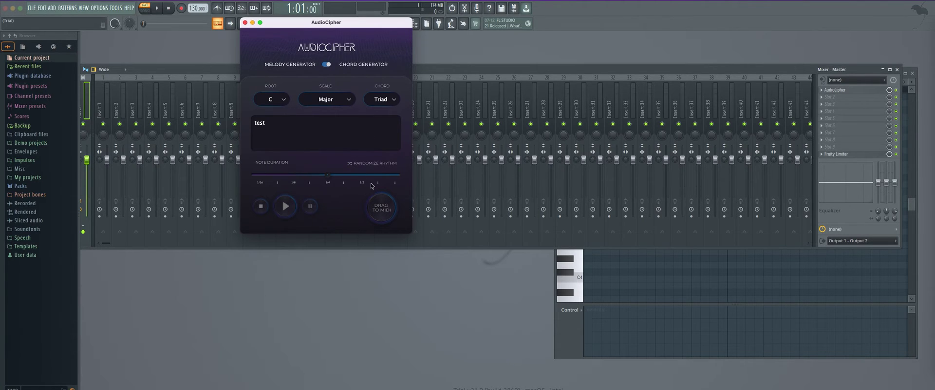
Switch to Logic Pro and delete both existing MIDI regions.
{"action": "key", "text": "super+Tab"}
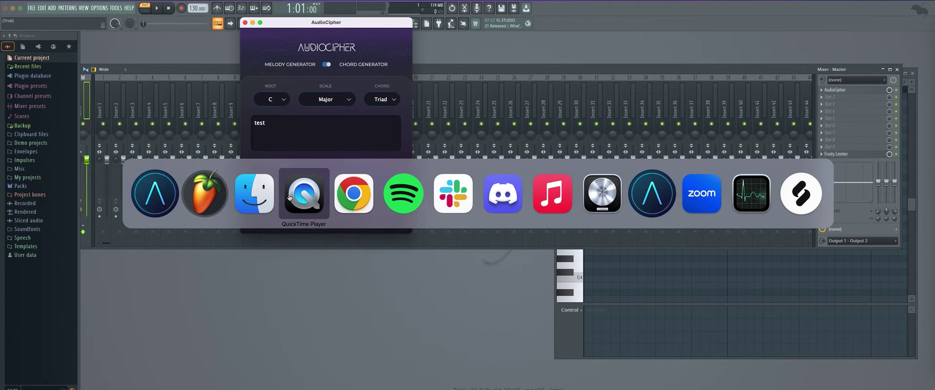
{"action": "key", "text": "Escape"}
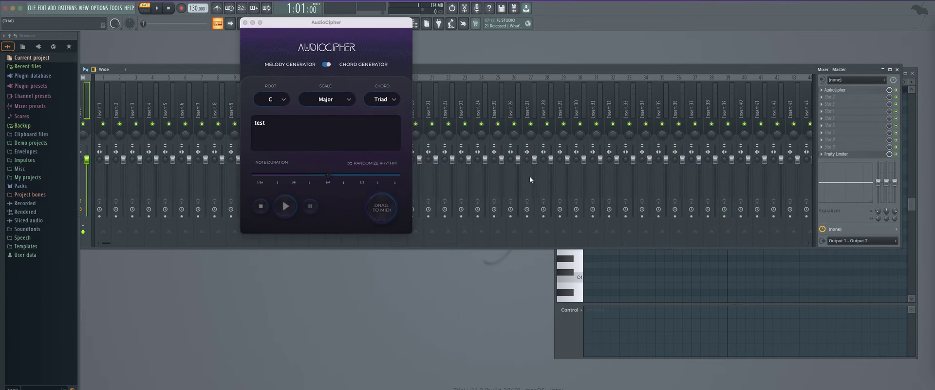
{"action": "key", "text": "super+Tab"}
{"action": "left_click", "coordinate": [159, 197]}
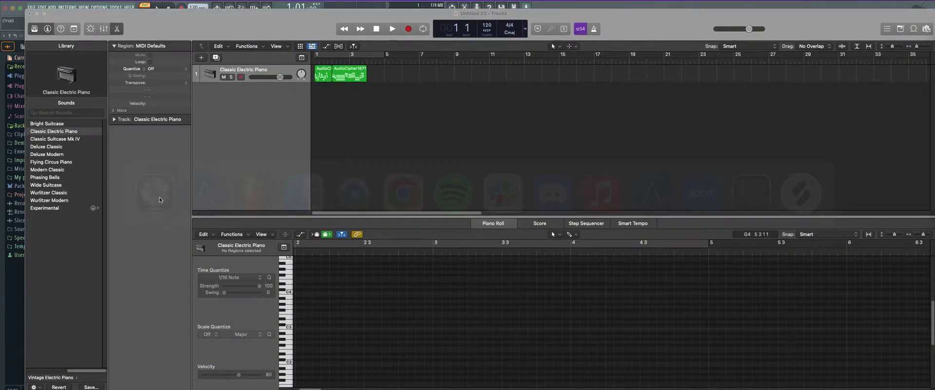
{"action": "key", "text": "super+a"}
{"action": "key", "text": "Delete"}
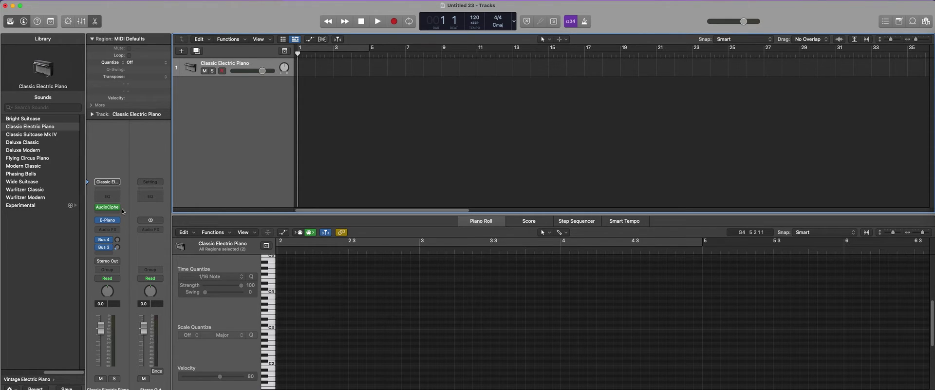
Add a new software instrument track and load AudioCipher as its MIDI FX plug-in.
{"action": "mouse_move", "coordinate": [118, 210]}
{"action": "left_click", "coordinate": [118, 208]}
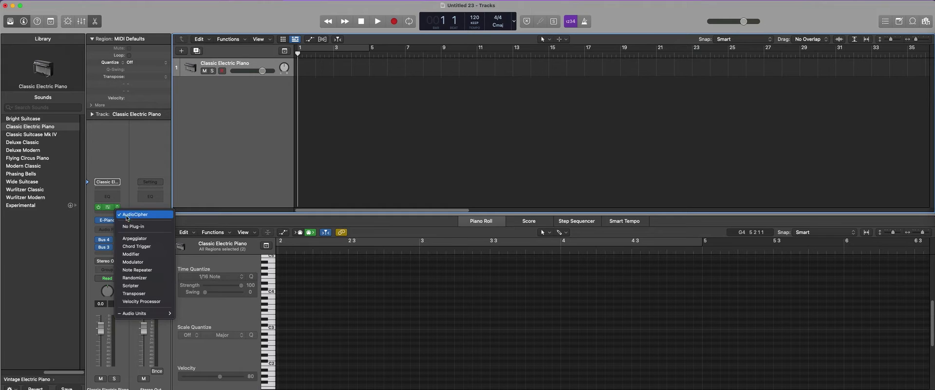
{"action": "left_click", "coordinate": [131, 205]}
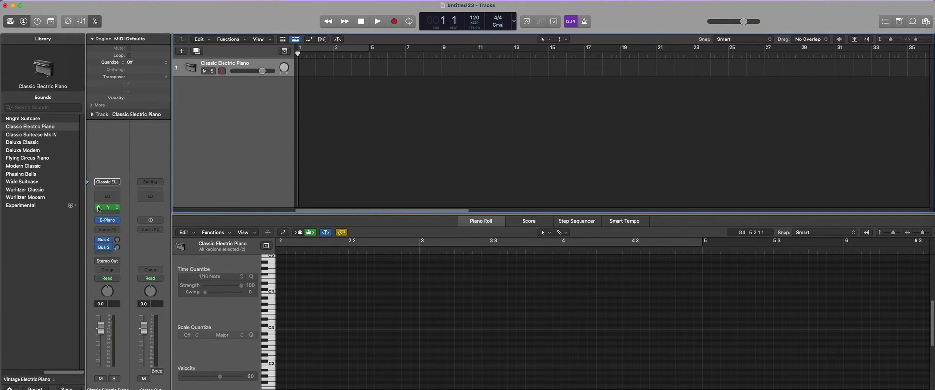
{"action": "left_click", "coordinate": [90, 0]}
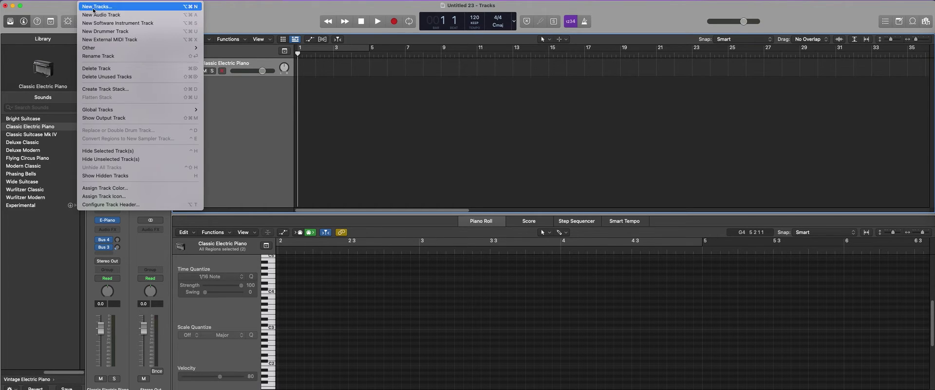
{"action": "left_click", "coordinate": [122, 22]}
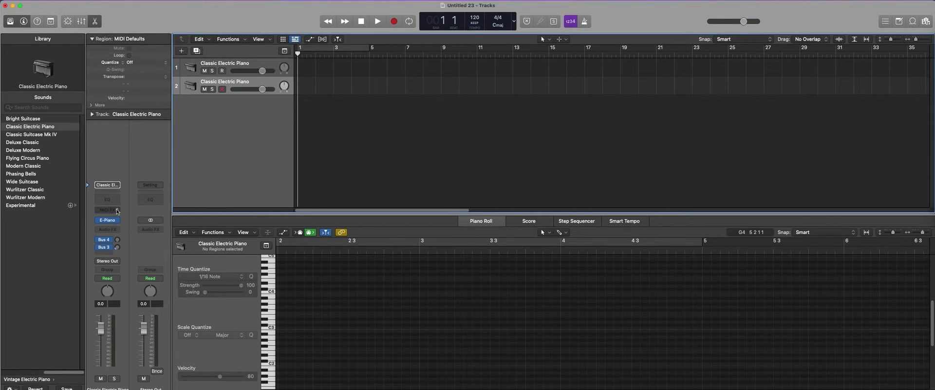
{"action": "left_click", "coordinate": [118, 211]}
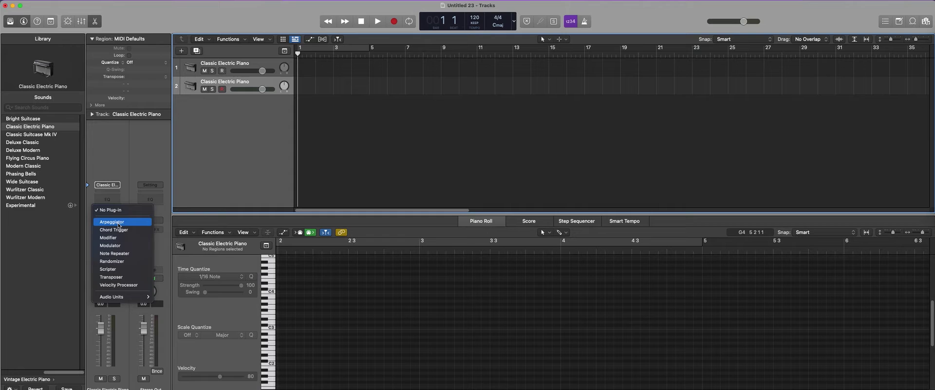
{"action": "mouse_move", "coordinate": [121, 296]}
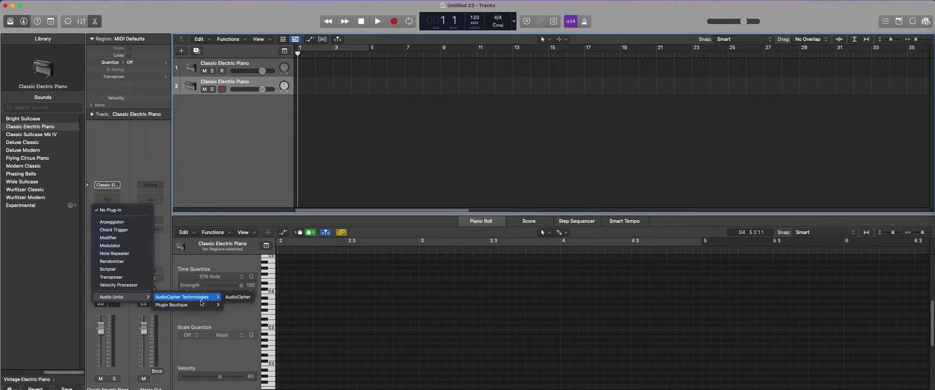
{"action": "mouse_move", "coordinate": [176, 300]}
{"action": "left_click", "coordinate": [239, 297]}
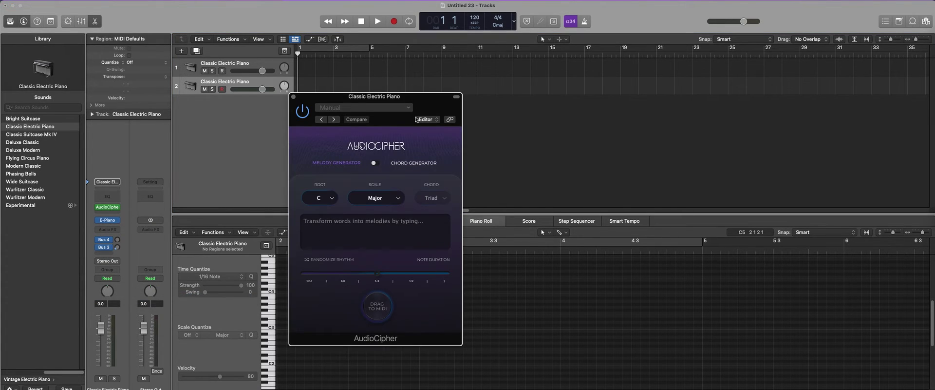
{"action": "left_click_drag", "start_coordinate": [431, 108], "coordinate": [744, 71]}
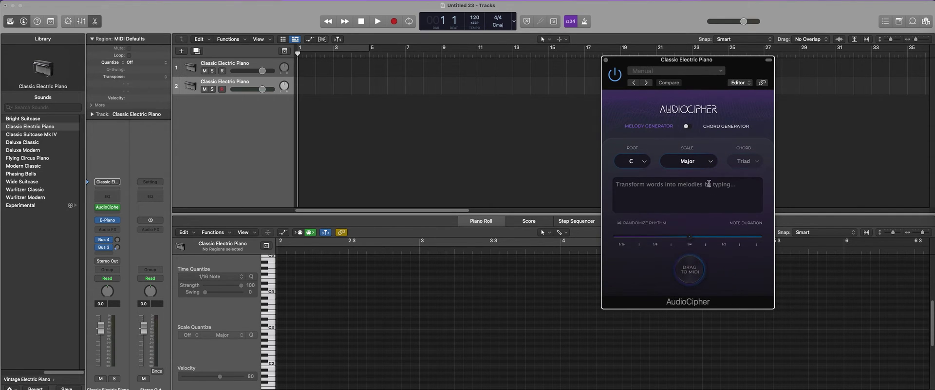
In standalone AudioCipher, type 'test' and drop the generated chords onto track 2 at bar 1.
{"action": "left_click", "coordinate": [606, 60]}
{"action": "key", "text": "super+Tab"}
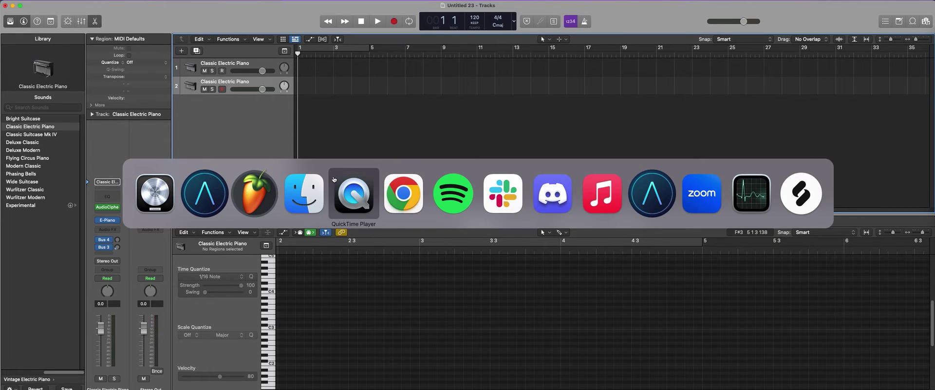
{"action": "key", "text": "super+Tab"}
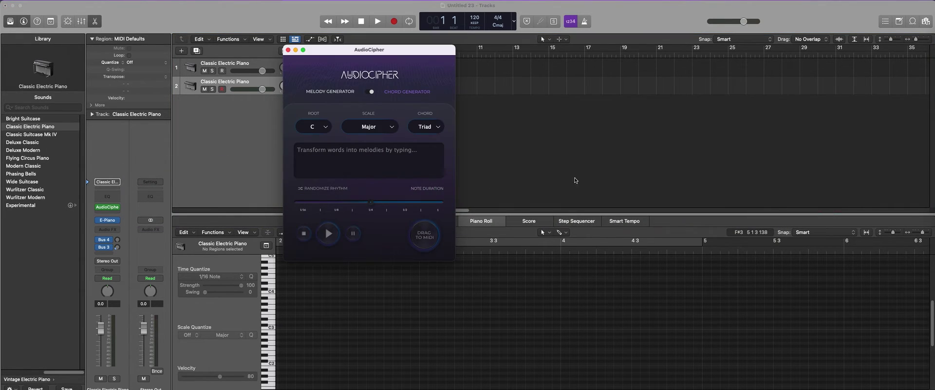
{"action": "left_click_drag", "start_coordinate": [404, 50], "coordinate": [651, 36]}
{"action": "left_click", "coordinate": [615, 141]}
{"action": "type", "text": "test"}
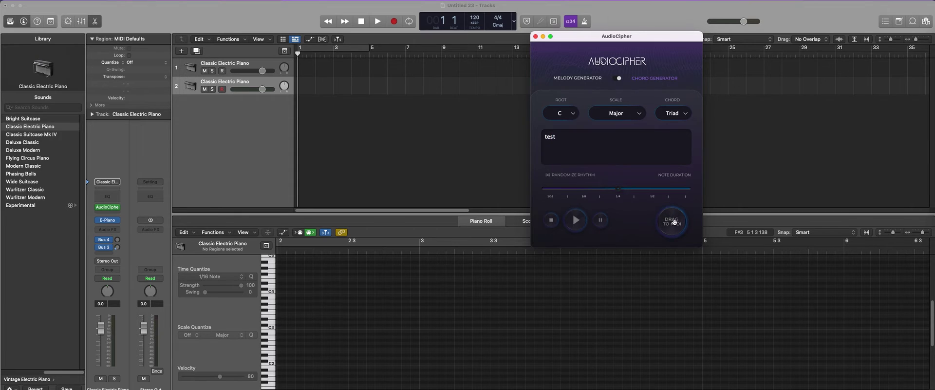
{"action": "left_click_drag", "start_coordinate": [673, 222], "coordinate": [299, 85]}
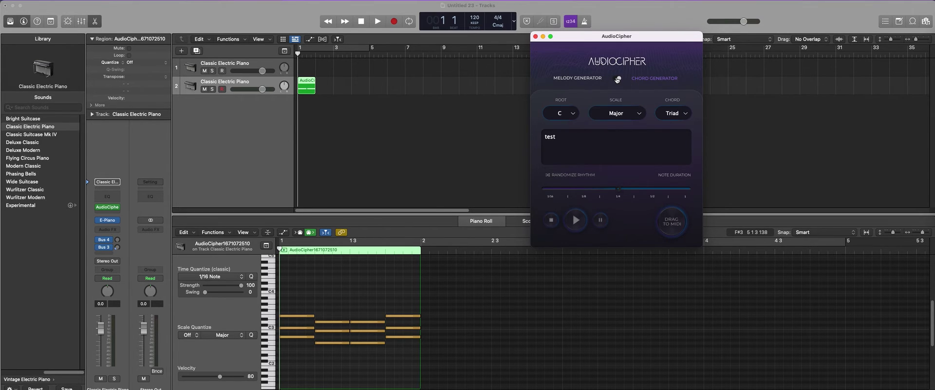
Add two melody regions and a bar-4 chord region to track 2, then select all regions.
{"action": "left_click", "coordinate": [617, 79]}
{"action": "left_click_drag", "start_coordinate": [671, 221], "coordinate": [323, 85]}
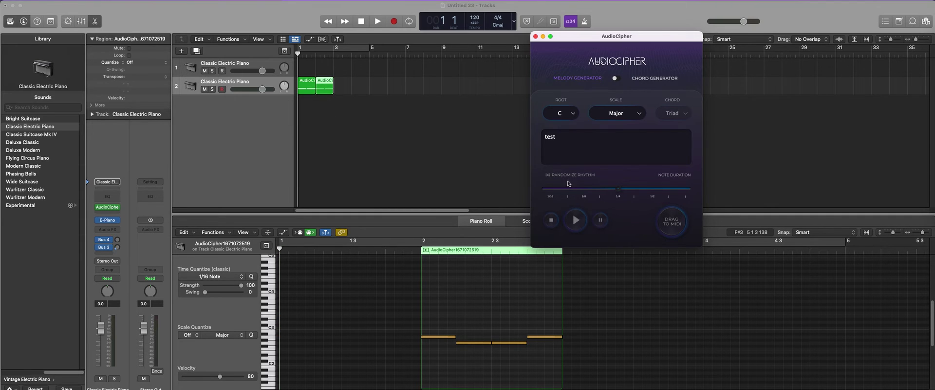
{"action": "left_click_drag", "start_coordinate": [672, 222], "coordinate": [340, 87]}
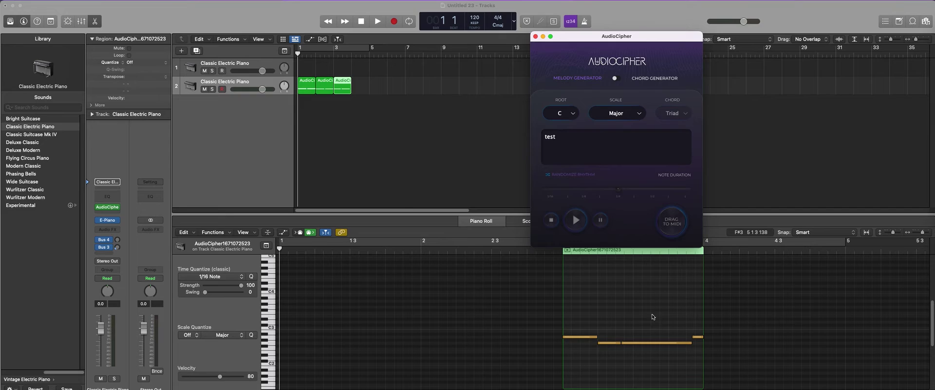
{"action": "left_click", "coordinate": [635, 79]}
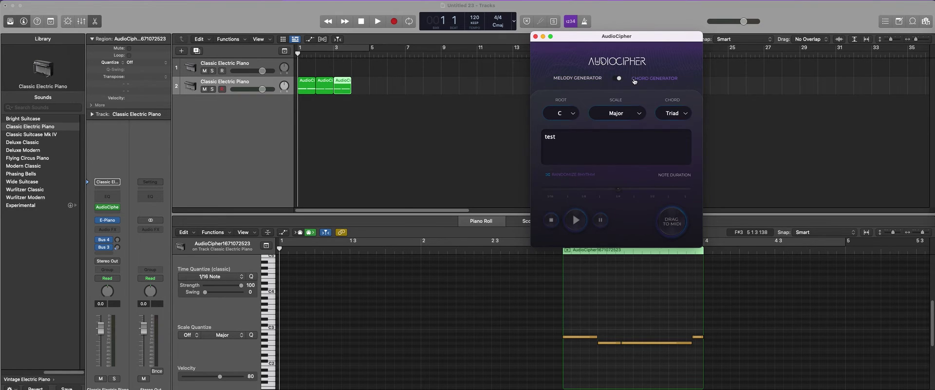
{"action": "left_click_drag", "start_coordinate": [677, 213], "coordinate": [358, 86]}
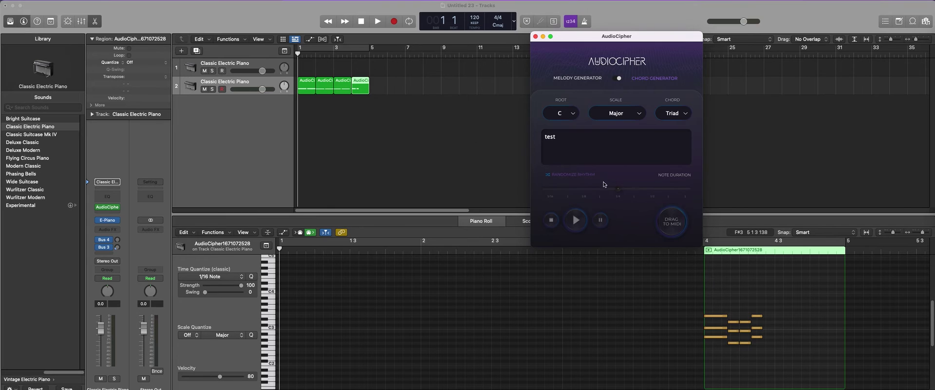
{"action": "left_click", "coordinate": [398, 95]}
{"action": "key", "text": "ctrl+a"}
Clear track 2, set chord type to Random, and drop chord regions at bars 1, 2, 4 and 5.
{"action": "key", "text": "Delete"}
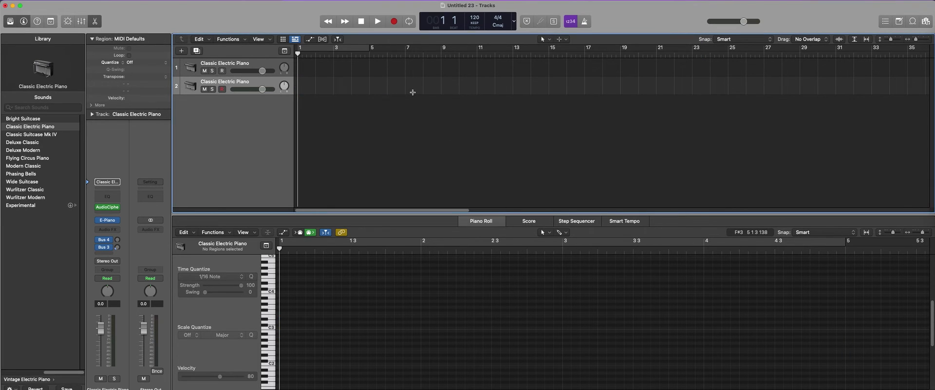
{"action": "key", "text": "super+Tab"}
{"action": "left_click", "coordinate": [673, 113]}
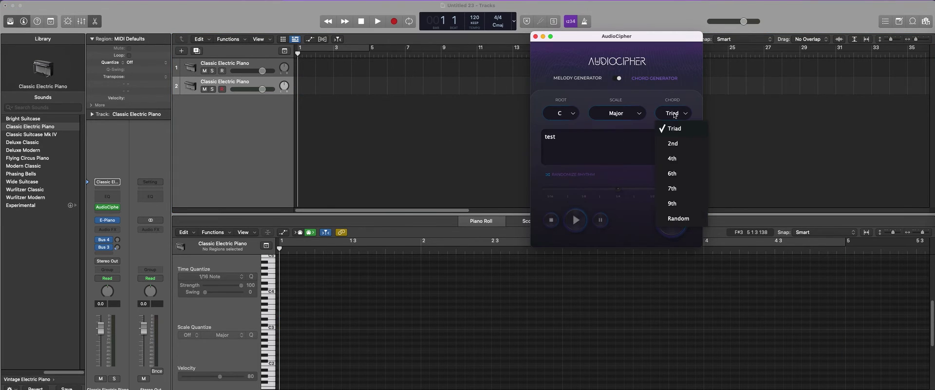
{"action": "left_click", "coordinate": [677, 218]}
{"action": "left_click_drag", "start_coordinate": [672, 222], "coordinate": [299, 86]}
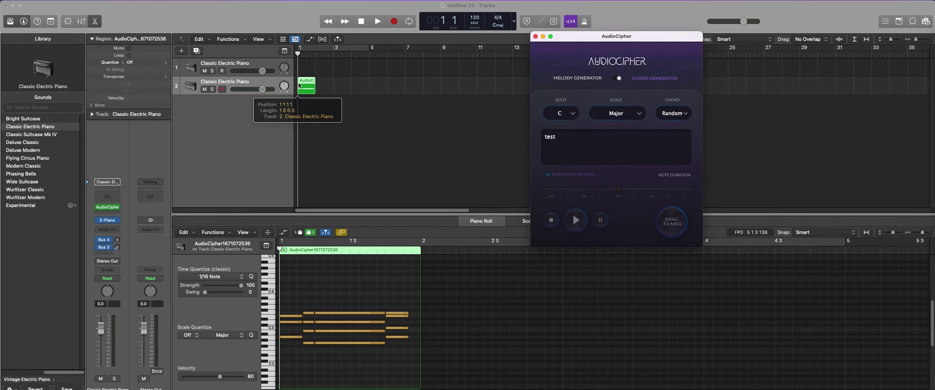
{"action": "left_click_drag", "start_coordinate": [673, 219], "coordinate": [318, 88]}
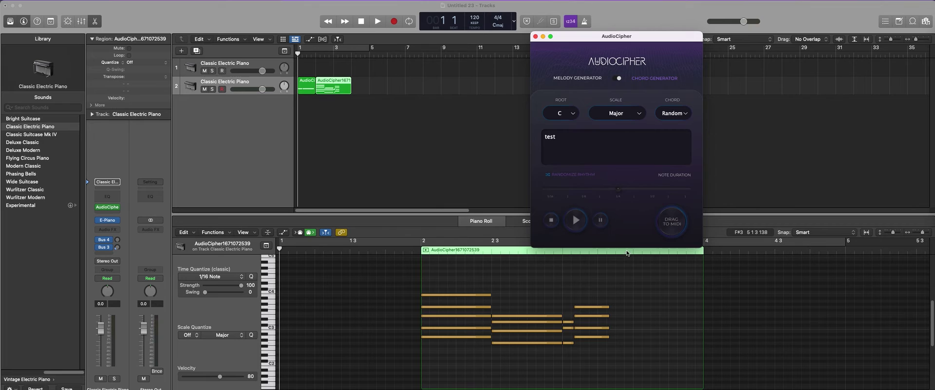
{"action": "left_click_drag", "start_coordinate": [672, 220], "coordinate": [354, 89]}
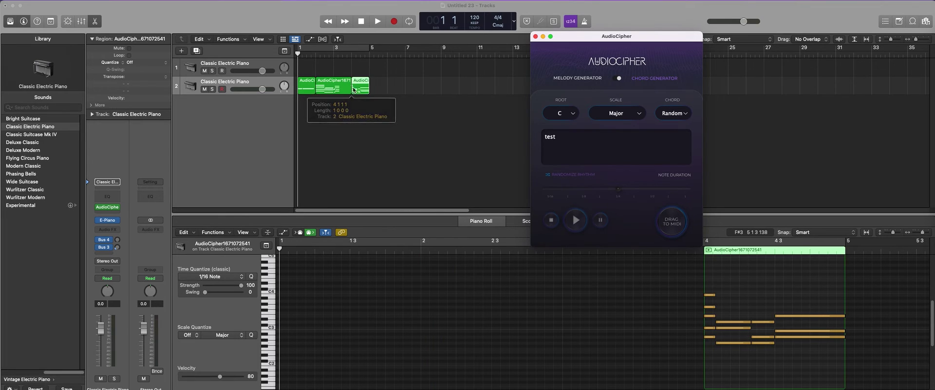
{"action": "left_click_drag", "start_coordinate": [671, 219], "coordinate": [371, 89]}
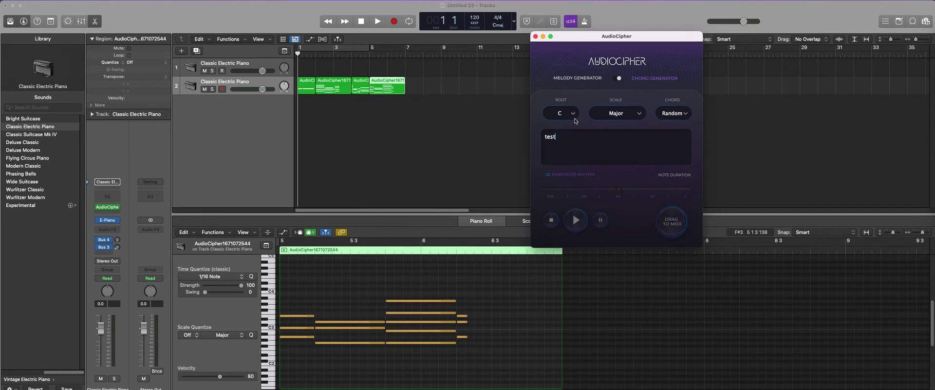
Replace 'test' with 'anything that we want to', undo old regions, and drop one chord region at bar 1.
{"action": "key", "text": "BackSpace"}
{"action": "key", "text": "BackSpace"}
{"action": "key", "text": "BackSpace"}
{"action": "key", "text": "BackSpace"}
{"action": "type", "text": "anything that we want to"}
{"action": "key", "text": "super+z"}
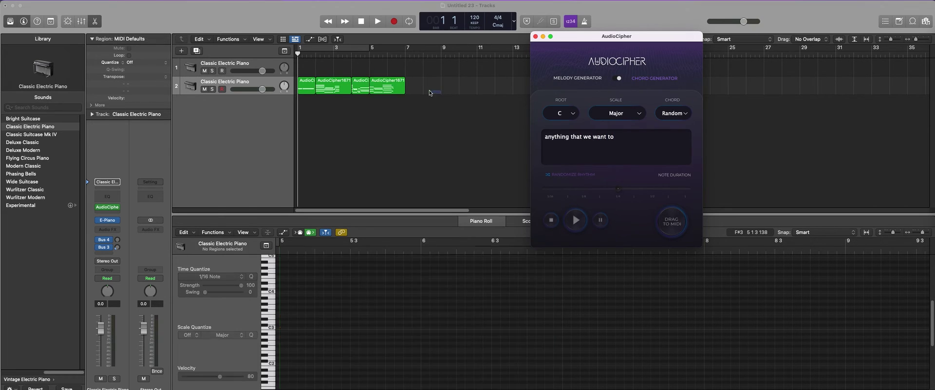
{"action": "left_click_drag", "start_coordinate": [671, 219], "coordinate": [273, 100]}
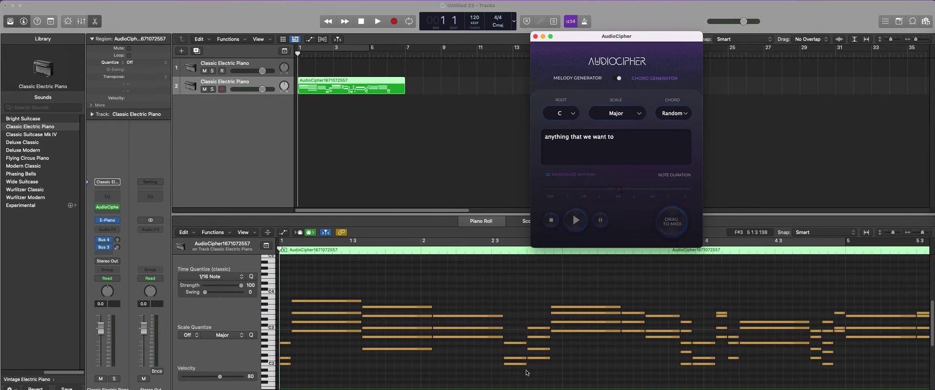
{"action": "left_click", "coordinate": [518, 382]}
Delete piano-roll notes and undo back to the short two-bar MIDI Region, cancelling the bounce dialog.
{"action": "left_click_drag", "start_coordinate": [518, 382], "coordinate": [680, 298]}
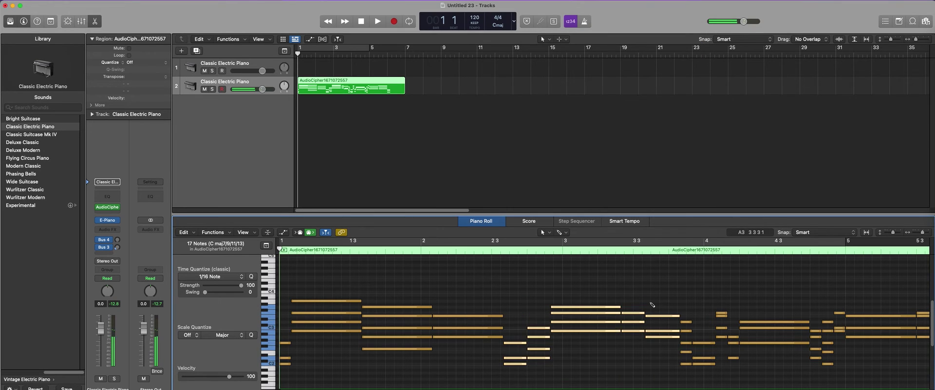
{"action": "key", "text": "BackSpace"}
{"action": "key", "text": "super+z"}
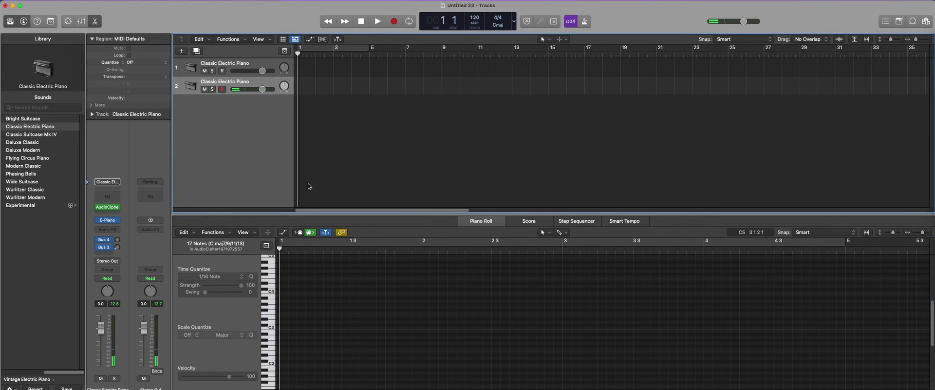
{"action": "key", "text": "super+z"}
{"action": "key", "text": "super+b"}
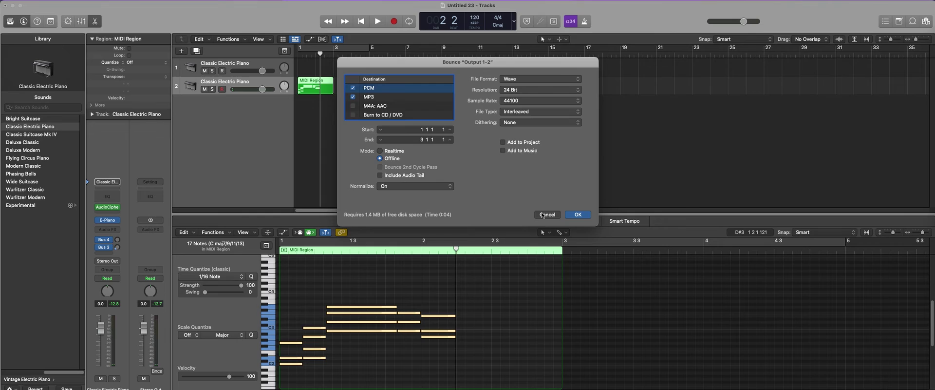
{"action": "left_click", "coordinate": [545, 214]}
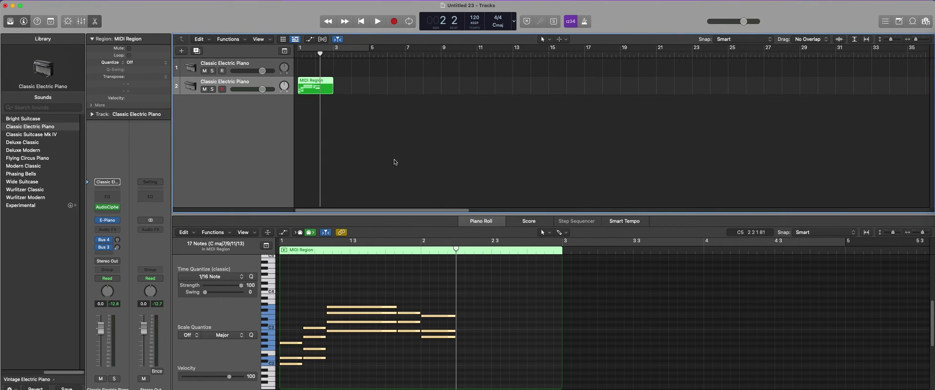
{"action": "key", "text": "v"}
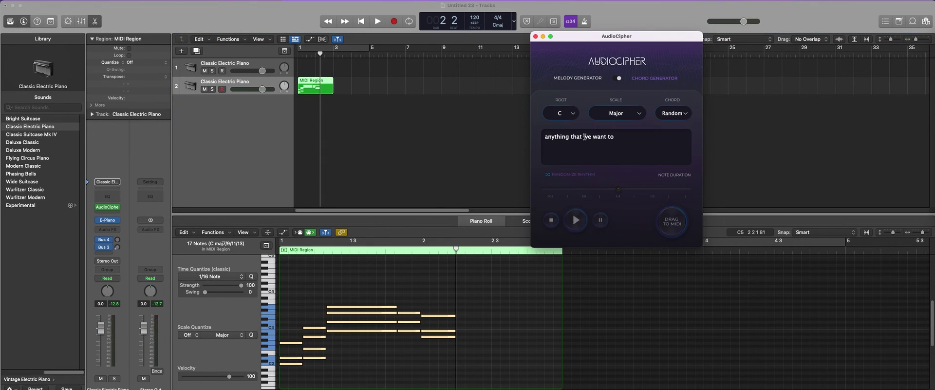
Place melody regions on track 1 at bars 1 and 7, deleting track 2's short MIDI Region.
{"action": "left_click", "coordinate": [620, 79]}
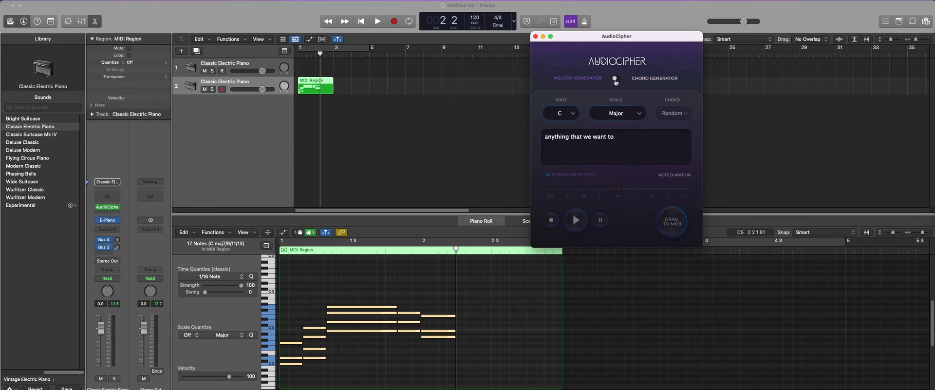
{"action": "left_click_drag", "start_coordinate": [671, 221], "coordinate": [298, 65]}
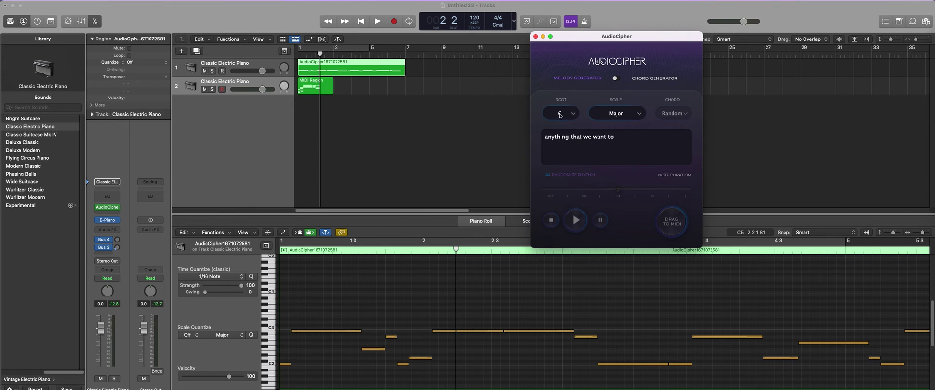
{"action": "left_click", "coordinate": [324, 85]}
{"action": "key", "text": "Delete"}
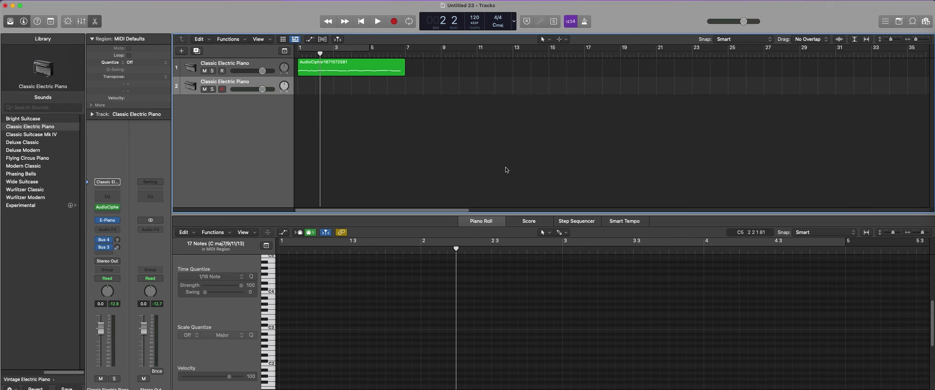
{"action": "key", "text": "super+Tab"}
{"action": "left_click_drag", "start_coordinate": [667, 220], "coordinate": [409, 64]}
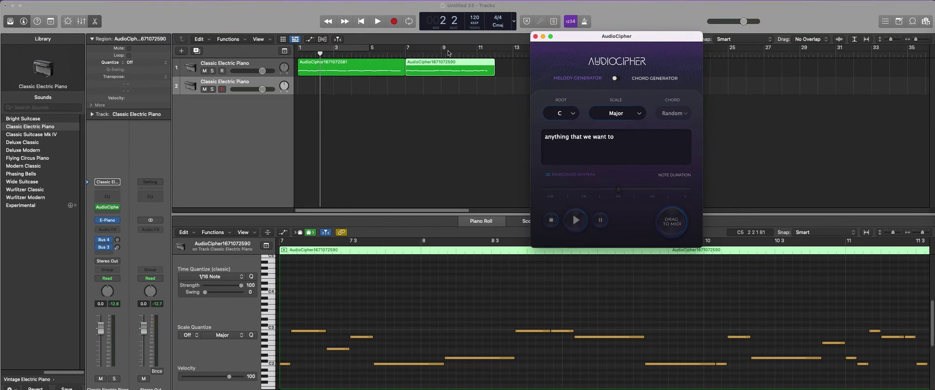
Switch to Chord Generator and add chord regions on track 2 at bars 1 and 7.
{"action": "left_click", "coordinate": [610, 79]}
{"action": "left_click_drag", "start_coordinate": [672, 221], "coordinate": [299, 86]}
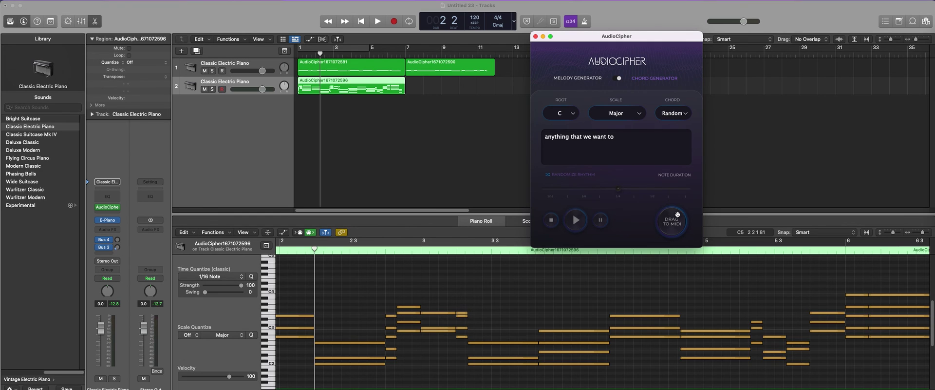
{"action": "left_click_drag", "start_coordinate": [675, 217], "coordinate": [423, 84]}
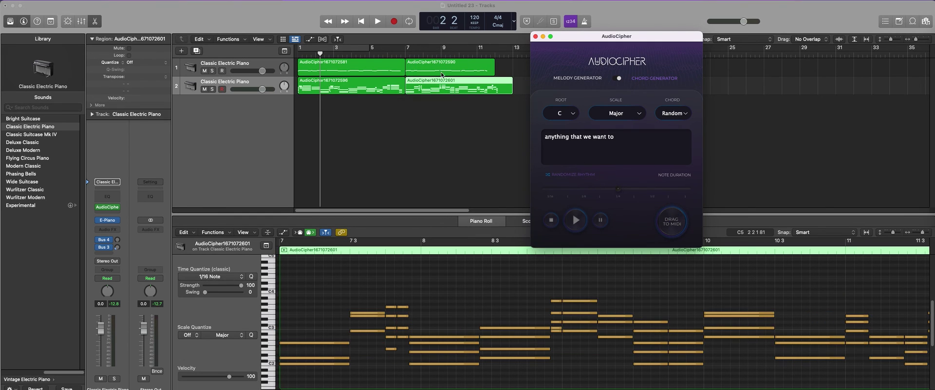
{"action": "left_click", "coordinate": [428, 63]}
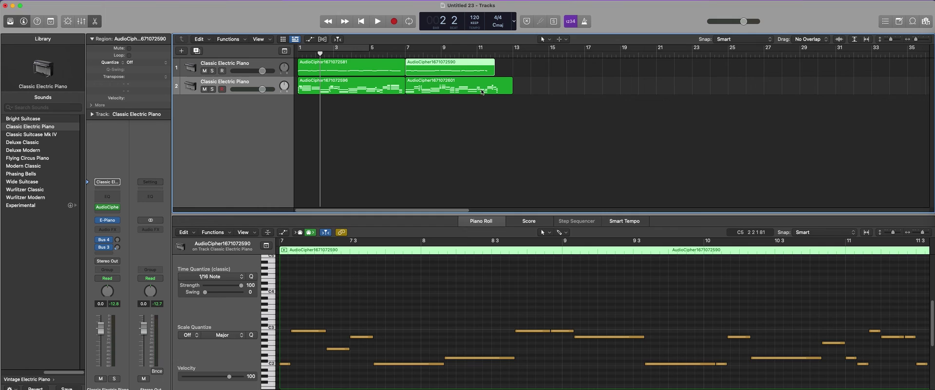
{"action": "key", "text": "super+Tab"}
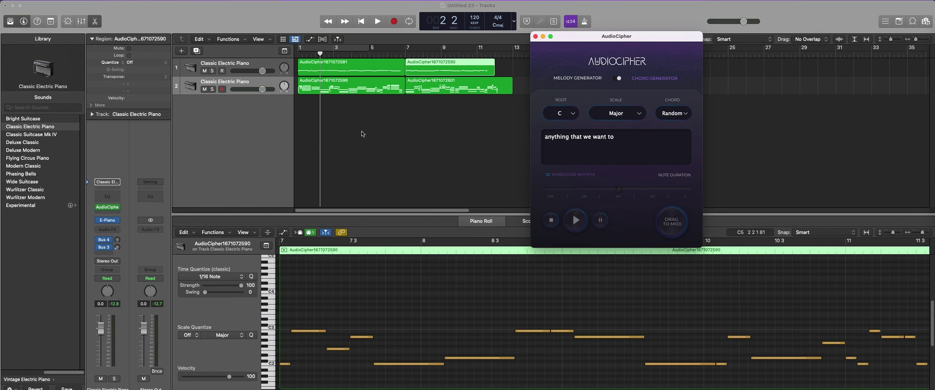